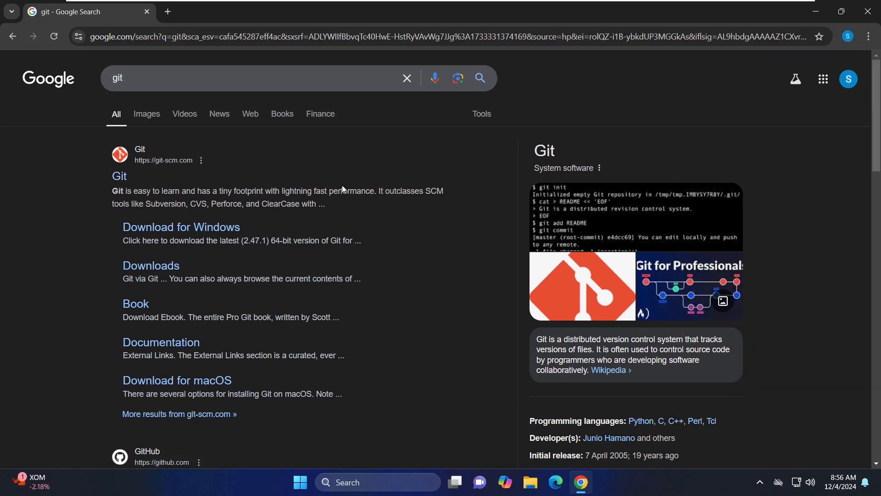
# - Download the latest 64-bit Git for Windows 2.47.1 installer from the official git-scm.com site
pyautogui.click(127, 178)
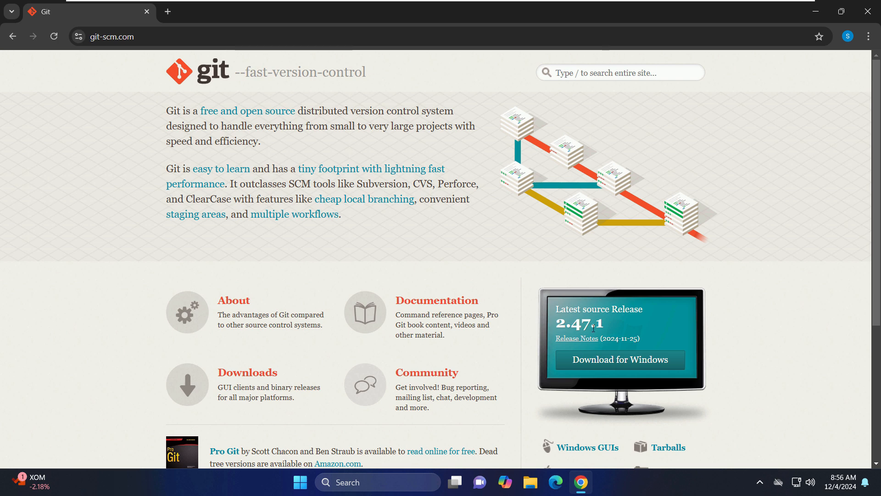
pyautogui.click(624, 365)
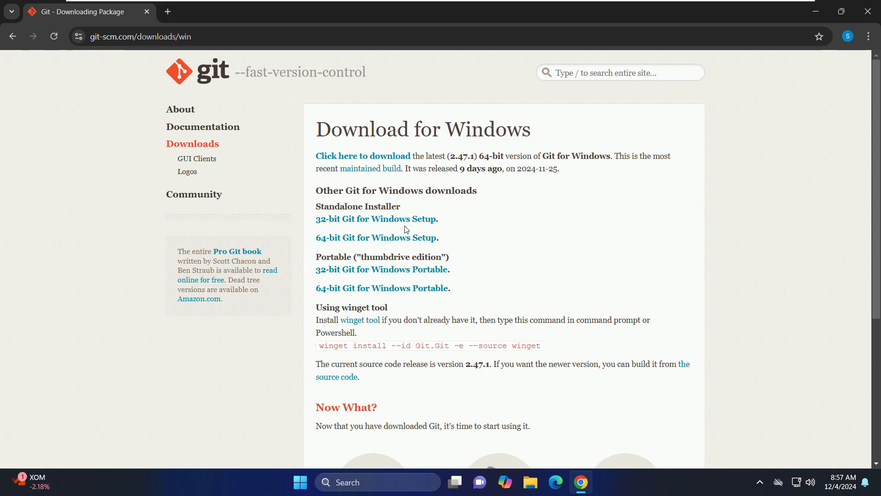
pyautogui.click(12, 37)
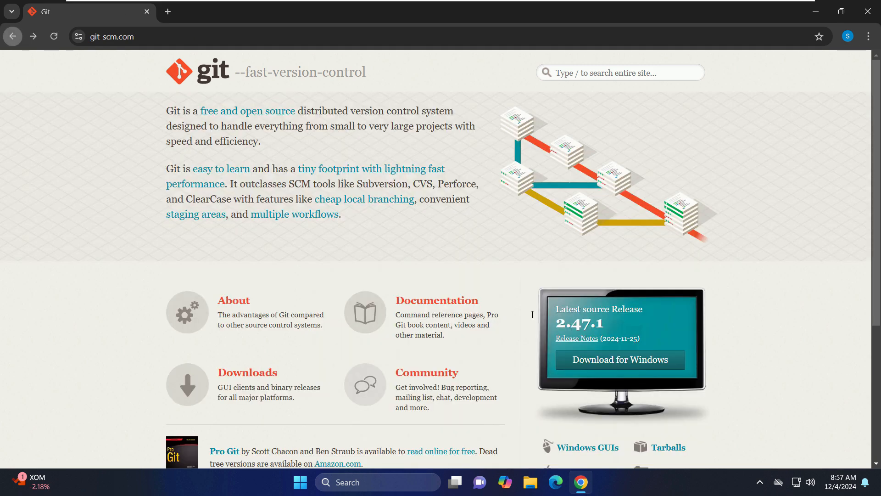
pyautogui.scroll(-4, 560, 339)
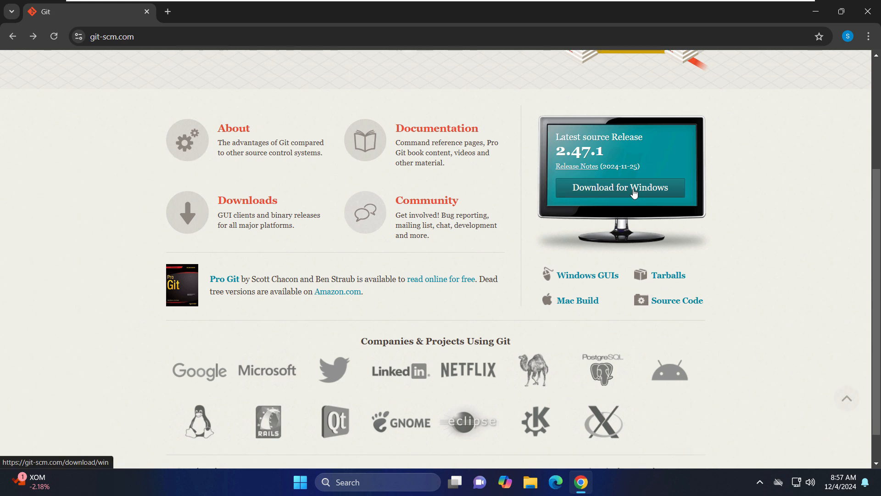
pyautogui.click(653, 194)
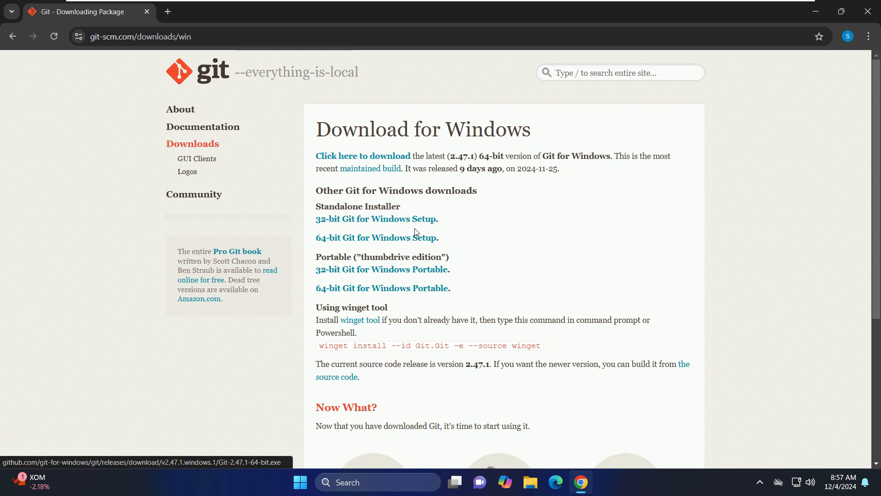
pyautogui.click(365, 161)
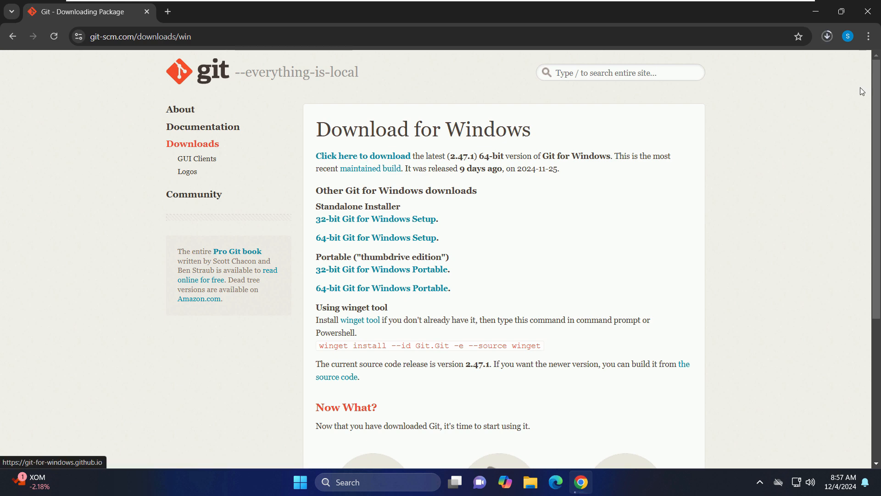
# - Show the downloaded Git-2.47.1-64-bit installer in its folder and run it, allowing it to make changes to the device
pyautogui.click(828, 37)
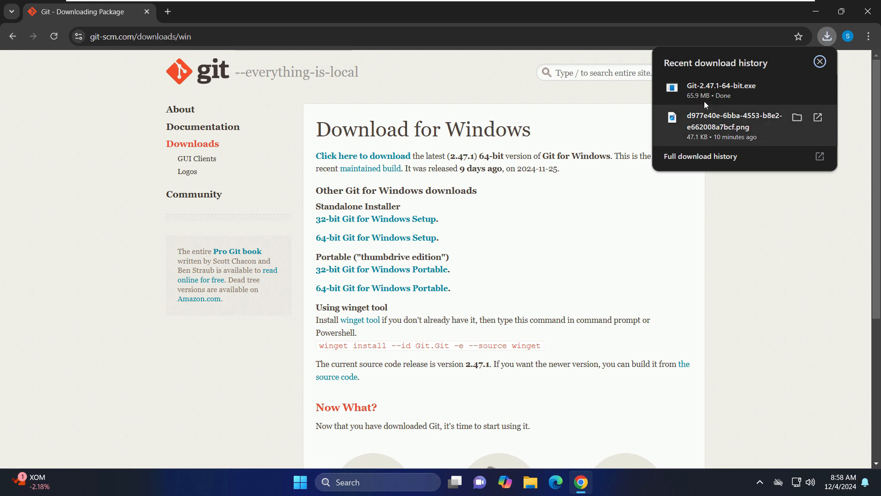
pyautogui.moveTo(794, 93)
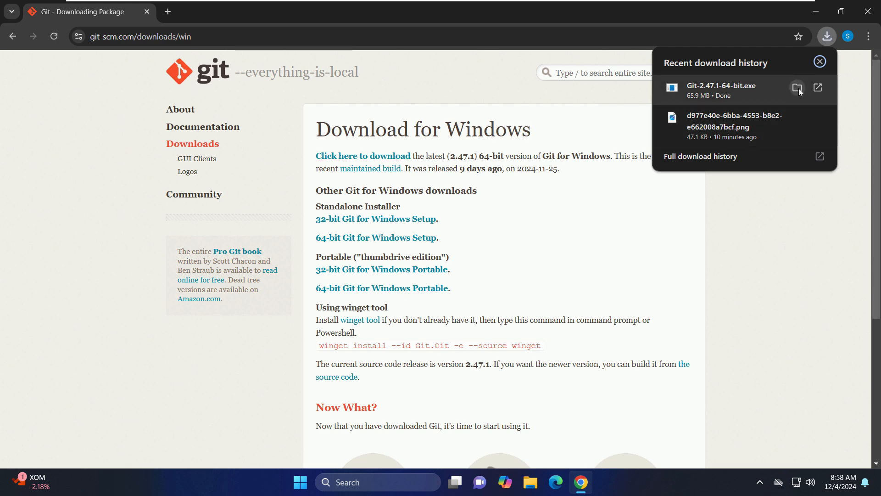
pyautogui.click(797, 88)
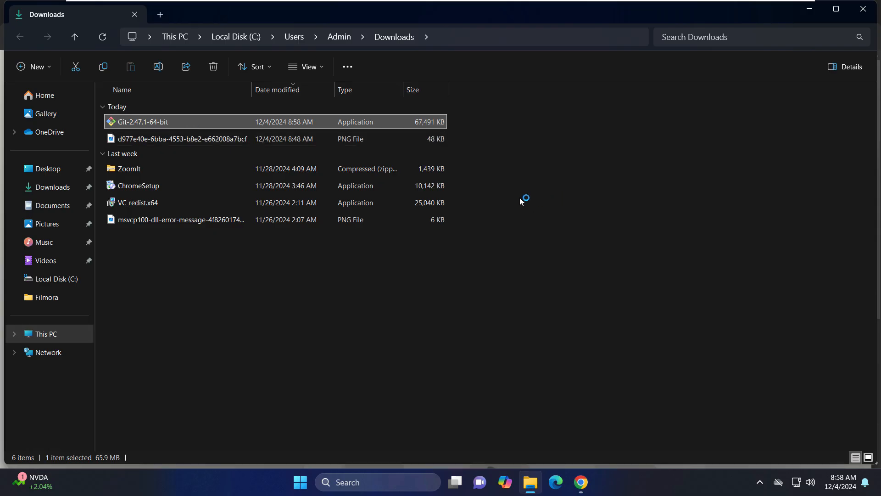
pyautogui.press('Return')
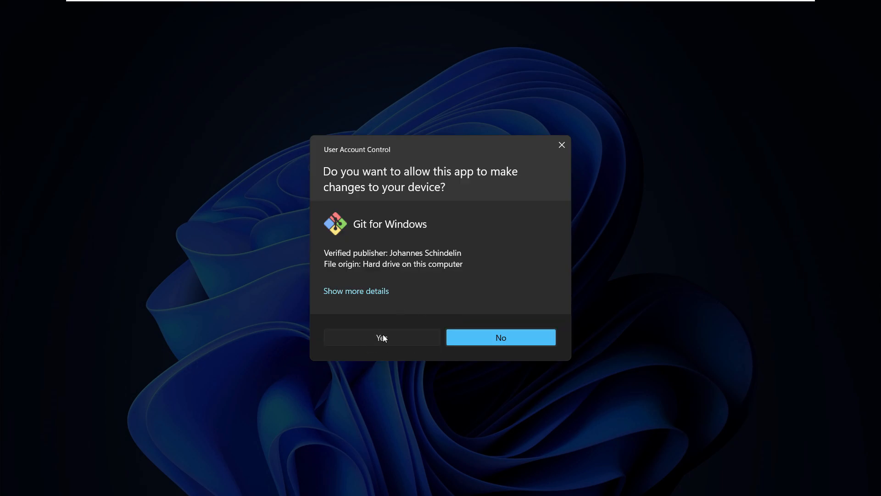
pyautogui.click(383, 337)
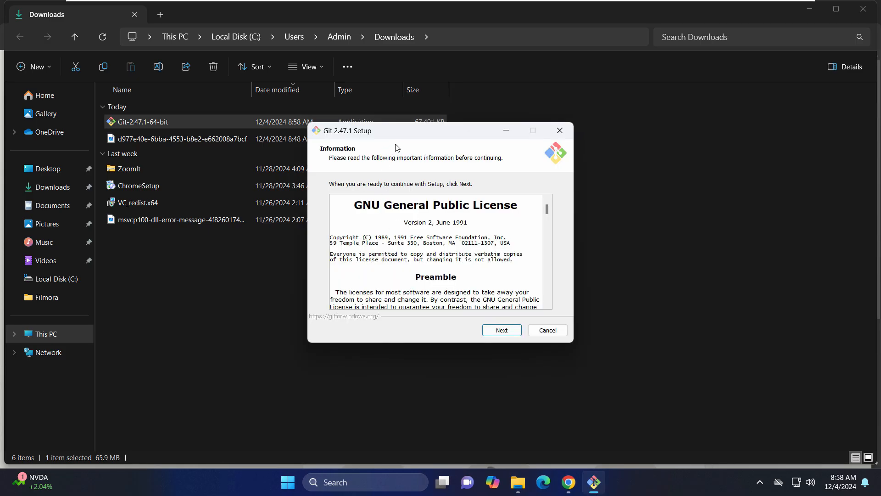
# - Proceed past the licence in Git Setup, keeping the C:\Program Files\Git destination and the default component selection
pyautogui.click(504, 324)
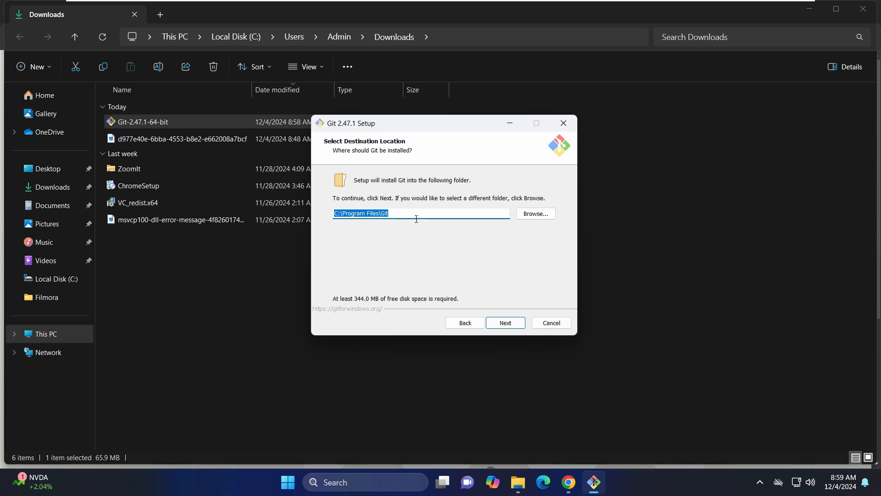
pyautogui.click(507, 324)
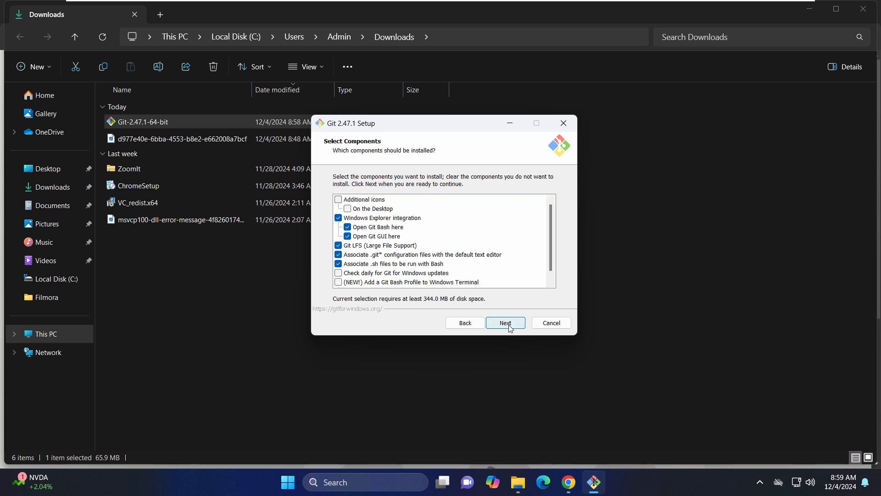
pyautogui.scroll(-1, 550, 233)
pyautogui.scroll(1, 551, 220)
pyautogui.scroll(-1, 551, 229)
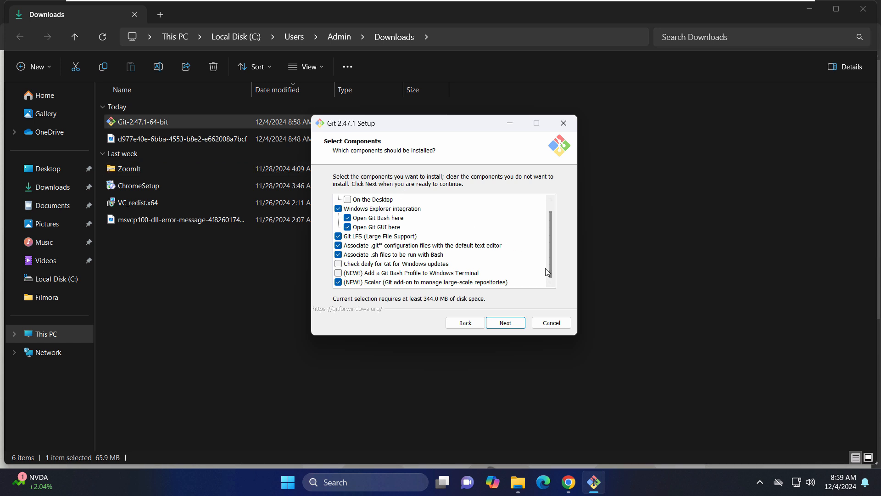
pyautogui.scroll(1, 551, 246)
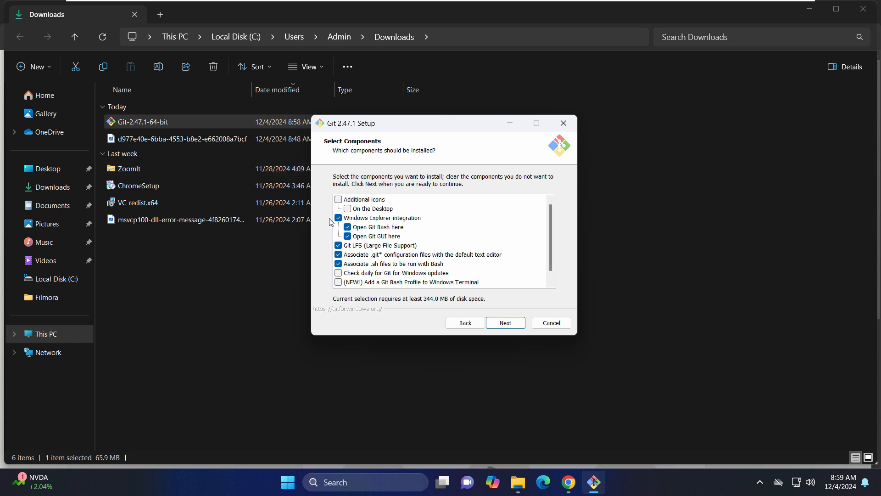
pyautogui.click(514, 326)
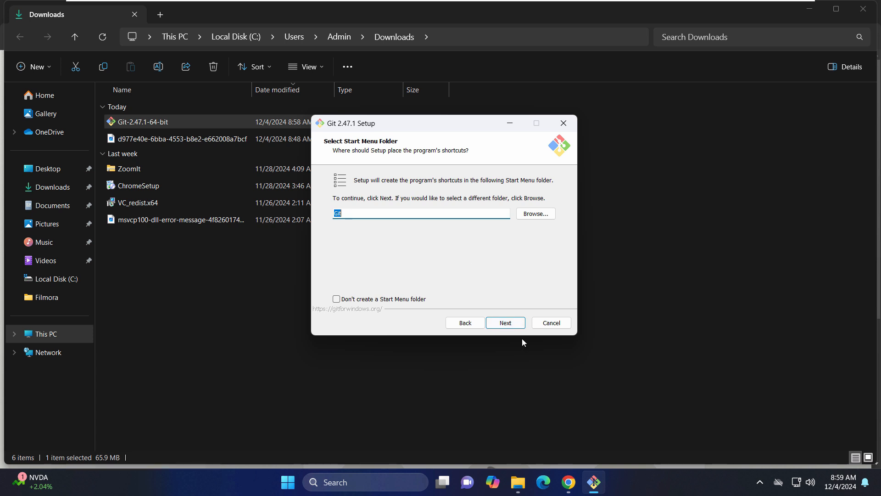
# - Keep the Git Start Menu folder and choose Vim as Git's default editor
pyautogui.click(515, 327)
pyautogui.click(398, 183)
pyautogui.scroll(1, 549, 221)
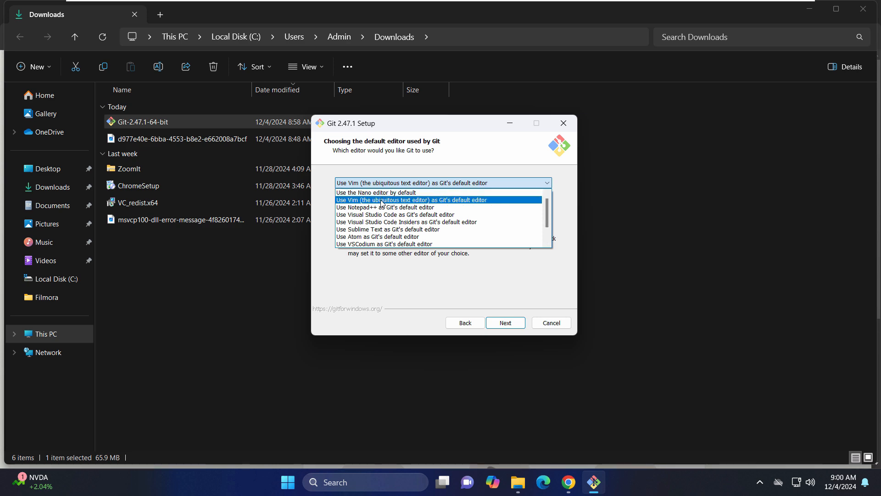
pyautogui.click(355, 202)
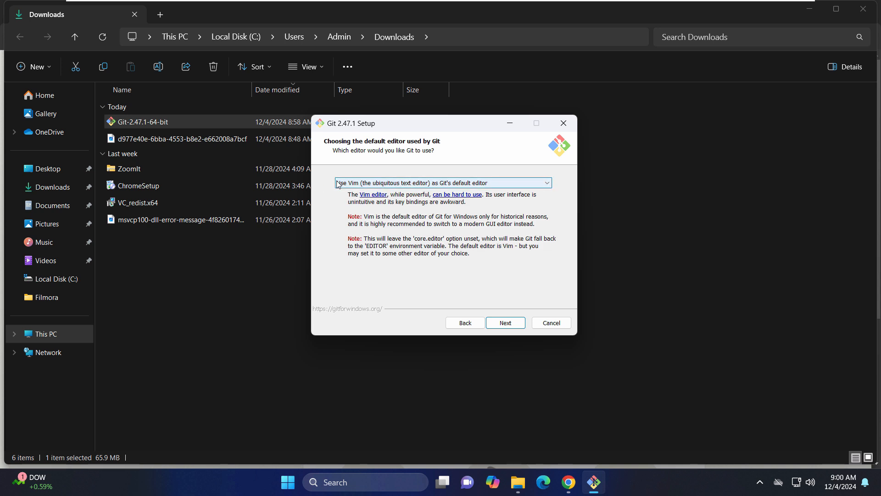
pyautogui.click(512, 322)
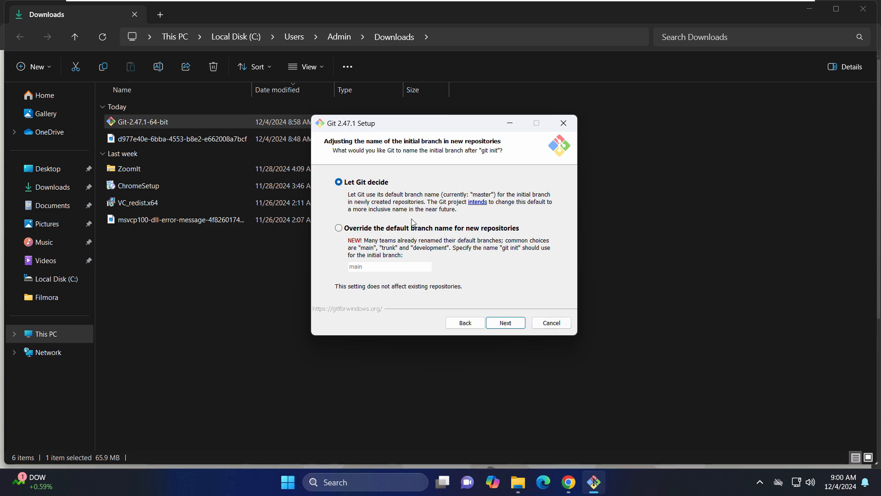
# - Accept Let Git decide for the branch name, Git from the command line and 3rd-party software, bundled OpenSSH and the OpenSSL library
pyautogui.click(511, 323)
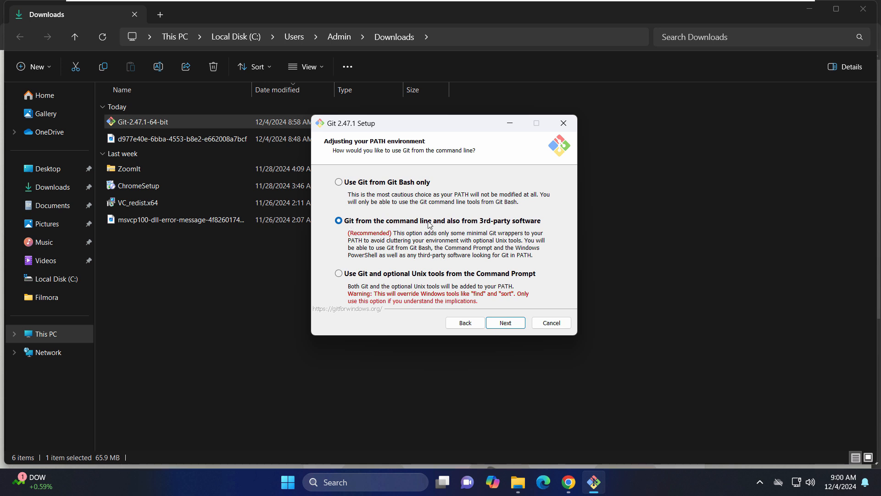
pyautogui.click(523, 324)
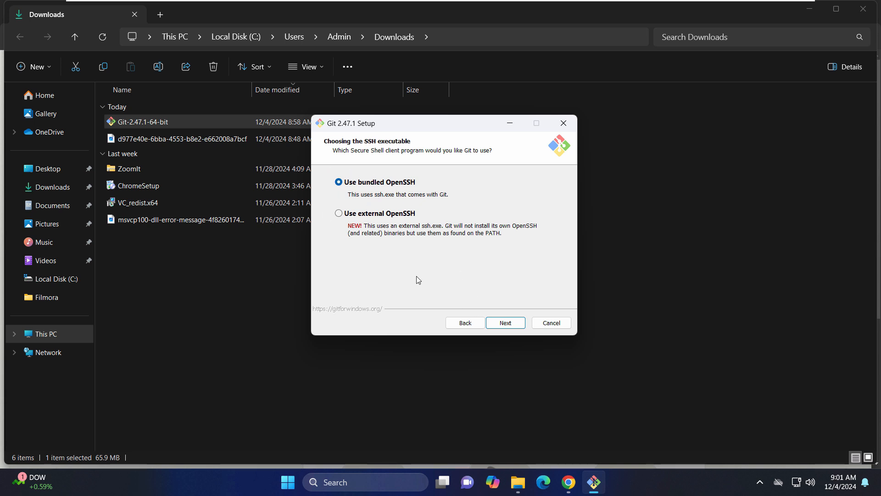
pyautogui.click(510, 325)
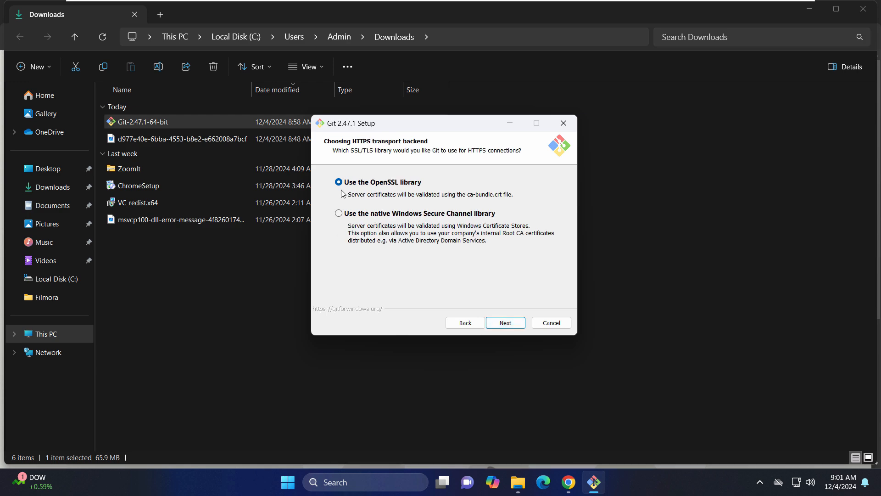
pyautogui.click(509, 324)
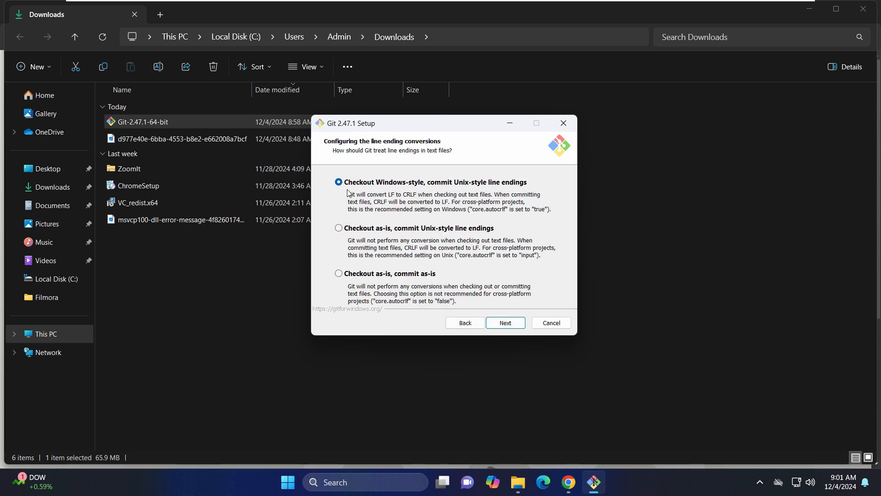
# - Install Git with Windows-style checkout and Unix-style commit line endings, MinTTY, fast-forward or merge, Git Credential Manager and file system caching
pyautogui.click(505, 323)
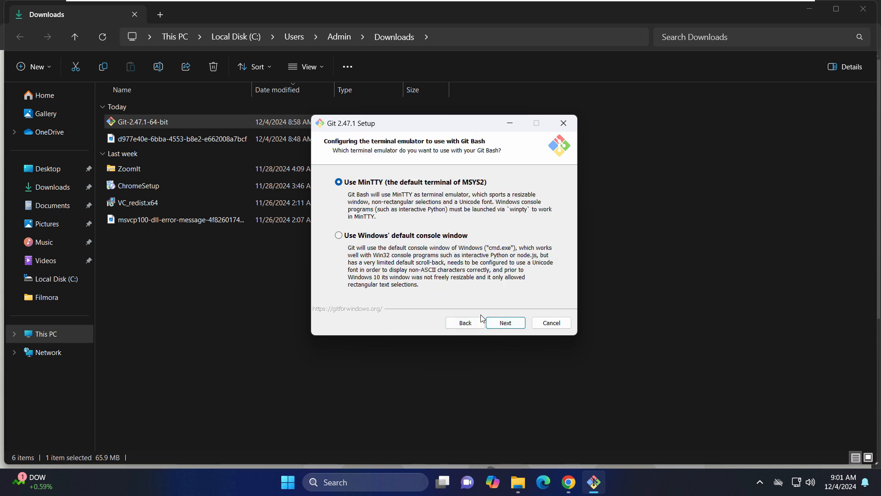
pyautogui.click(507, 323)
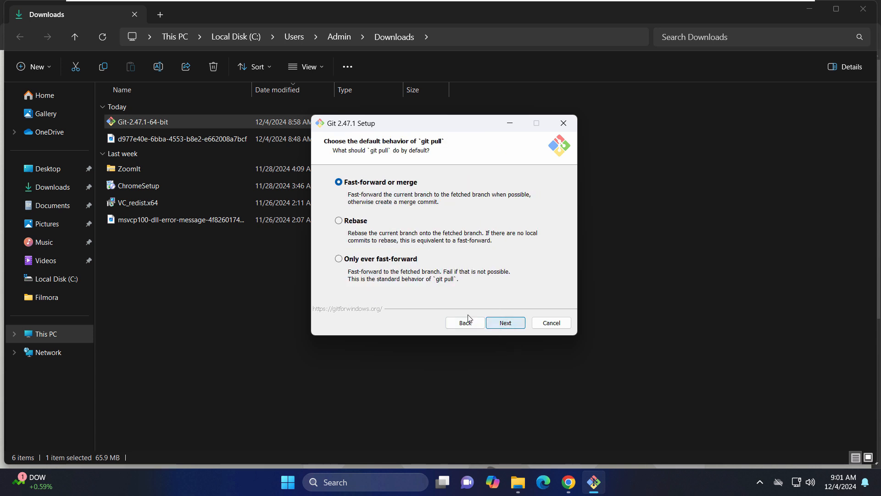
pyautogui.click(512, 323)
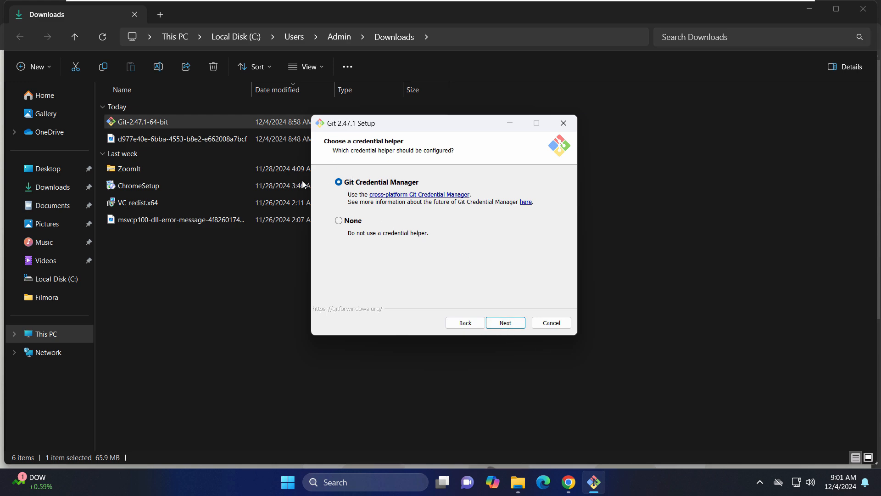
pyautogui.click(515, 327)
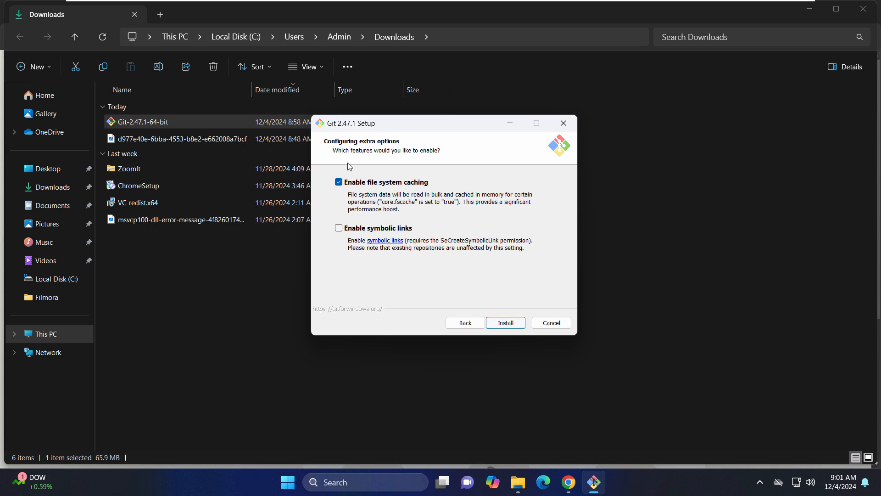
pyautogui.click(510, 323)
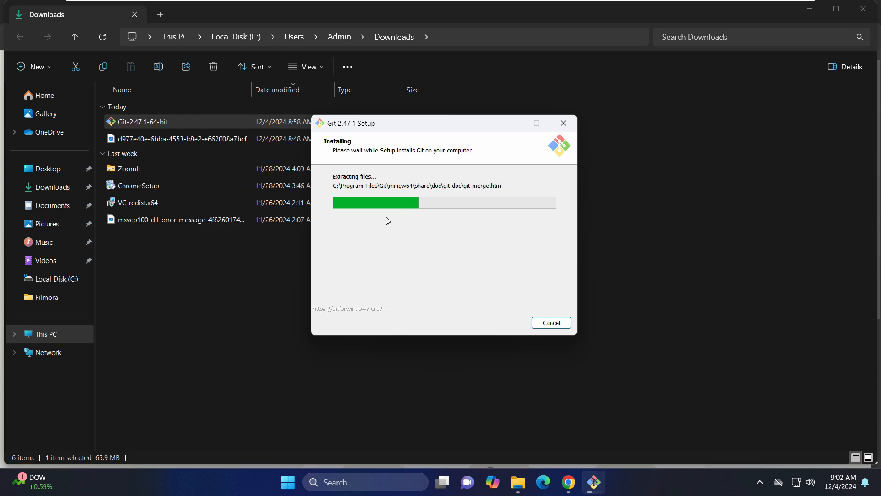
# - Finish the Git Setup wizard with View Release Notes turned off and Launch Git Bash turned on
pyautogui.moveTo(461, 127); pyautogui.dragTo(470, 117)
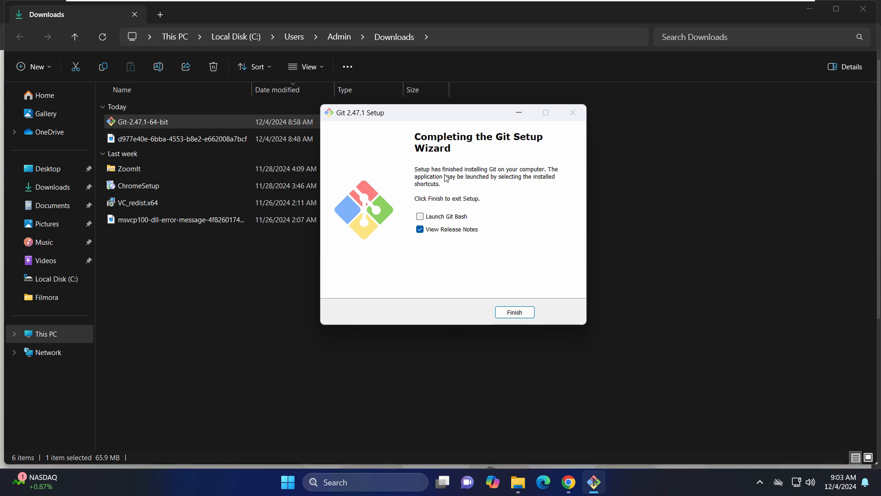
pyautogui.click(420, 233)
pyautogui.click(527, 315)
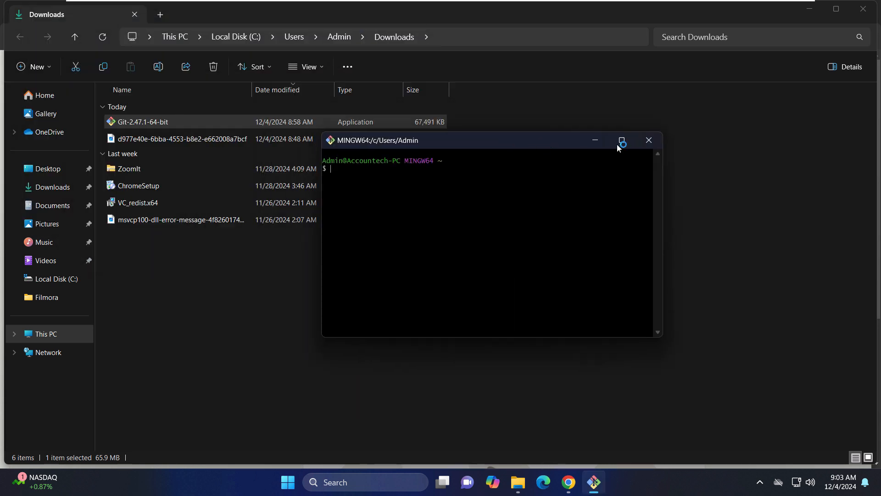
# - View the Git Bash terminal maximized, and close both it and the Downloads folder window
pyautogui.click(622, 140)
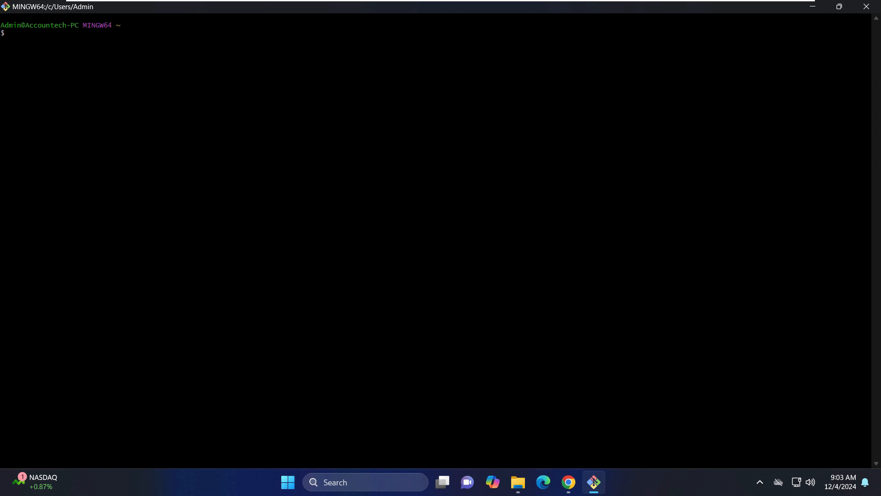
pyautogui.click(875, 11)
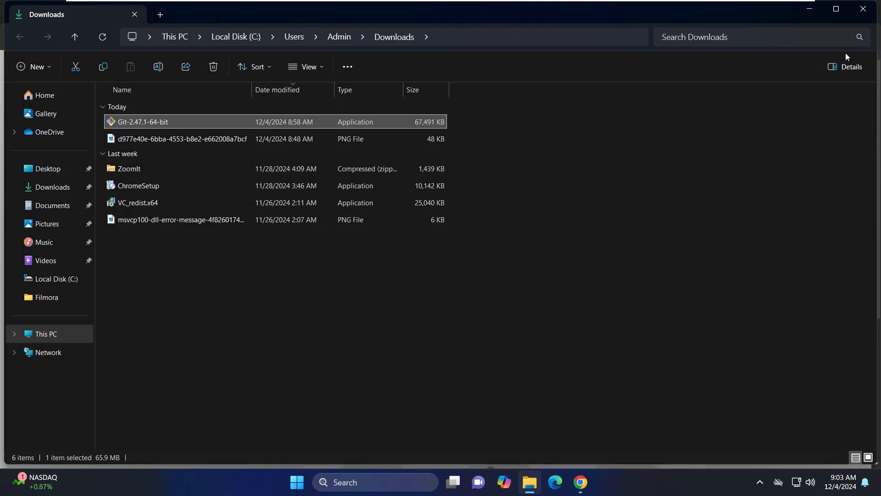
pyautogui.click(863, 11)
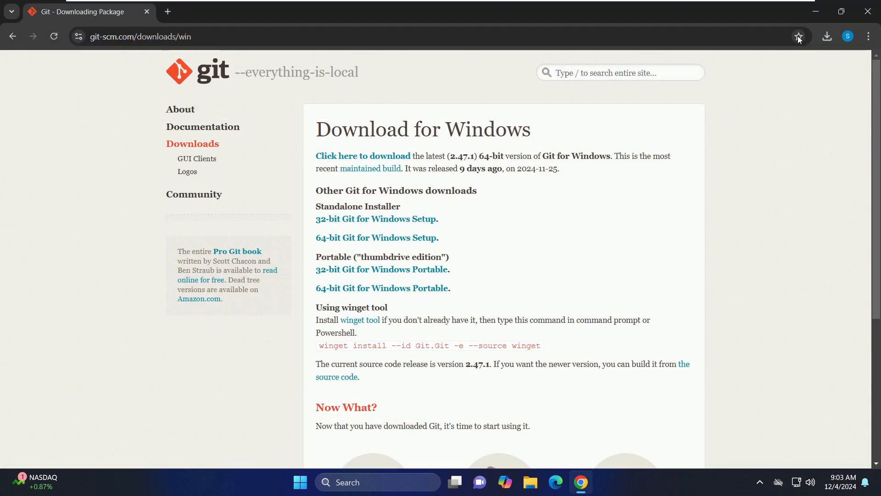